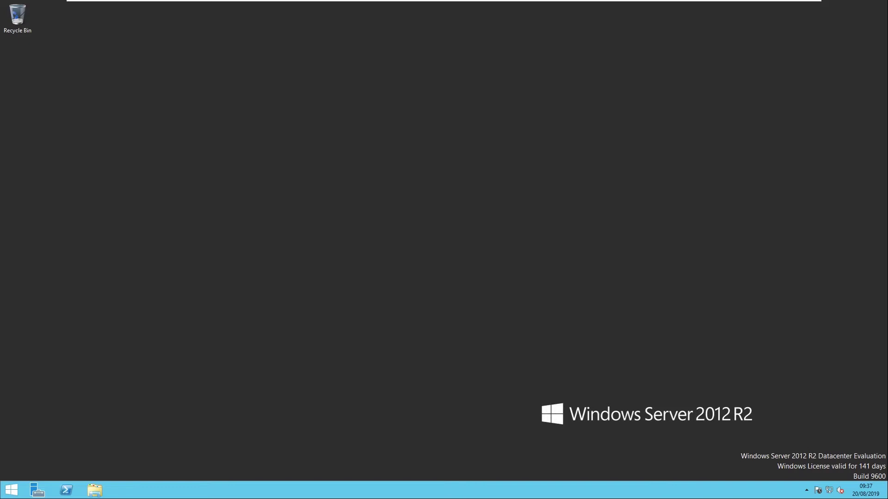
Launch Group Policy Management from a Start search for 'group' and edit the Default Domain Policy
{"action": "left_click", "coordinate": [12, 492]}
{"action": "type", "text": "group Policy Management"}
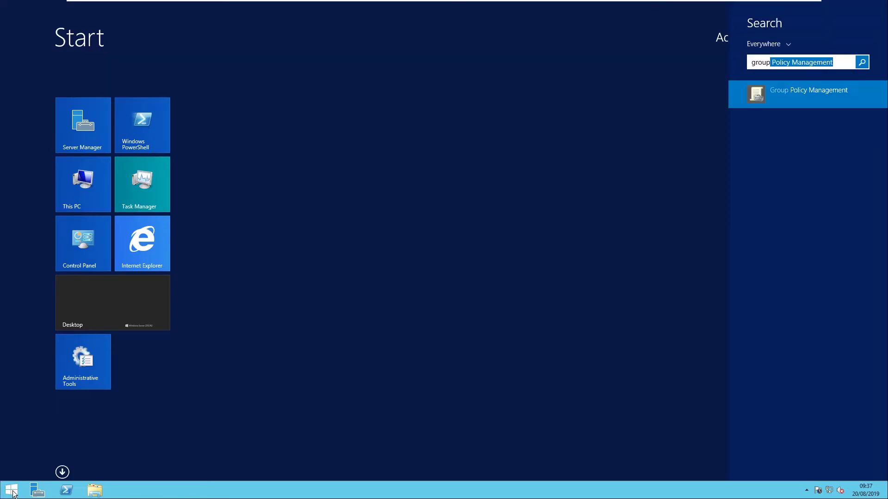
{"action": "left_click", "coordinate": [798, 97]}
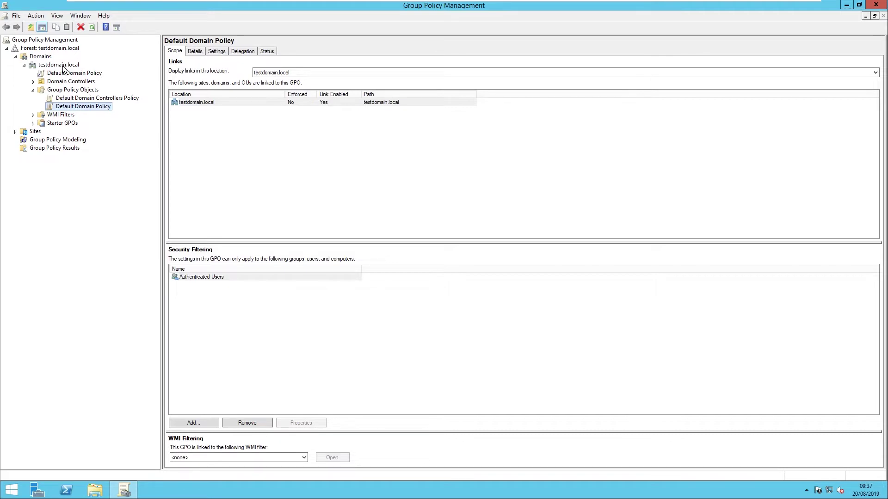
{"action": "right_click", "coordinate": [96, 107]}
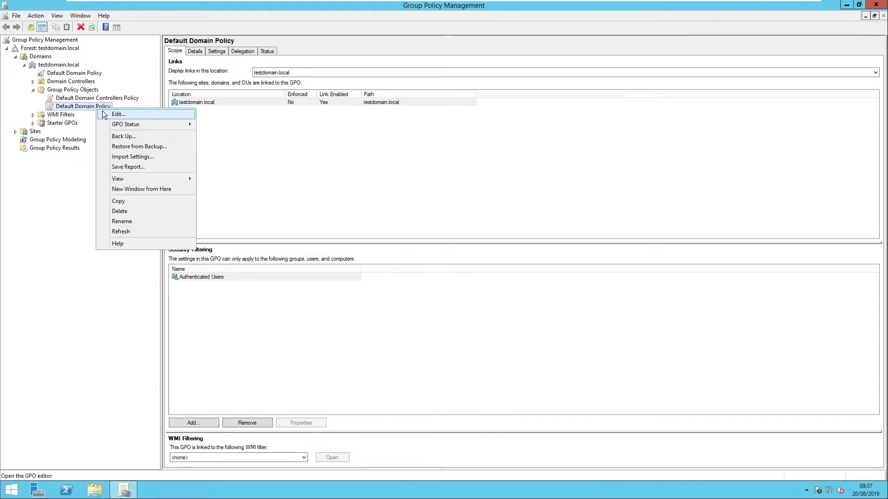
{"action": "left_click", "coordinate": [103, 112]}
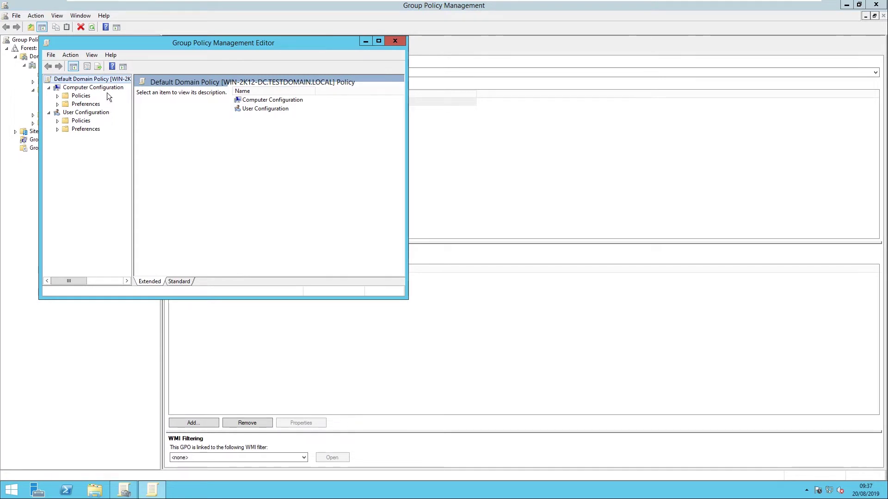
Show Computer Configuration > Preferences > Windows Settings > Registry in a wider, taller editor window
{"action": "double_click", "coordinate": [77, 104]}
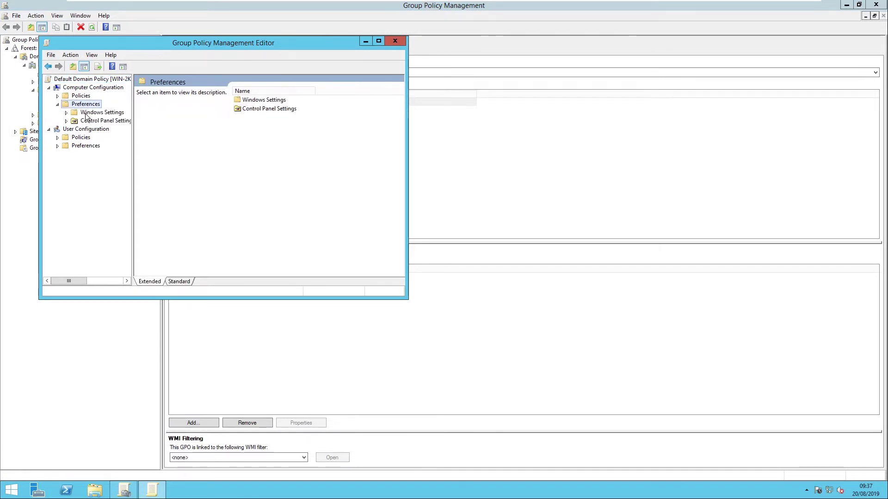
{"action": "double_click", "coordinate": [88, 114]}
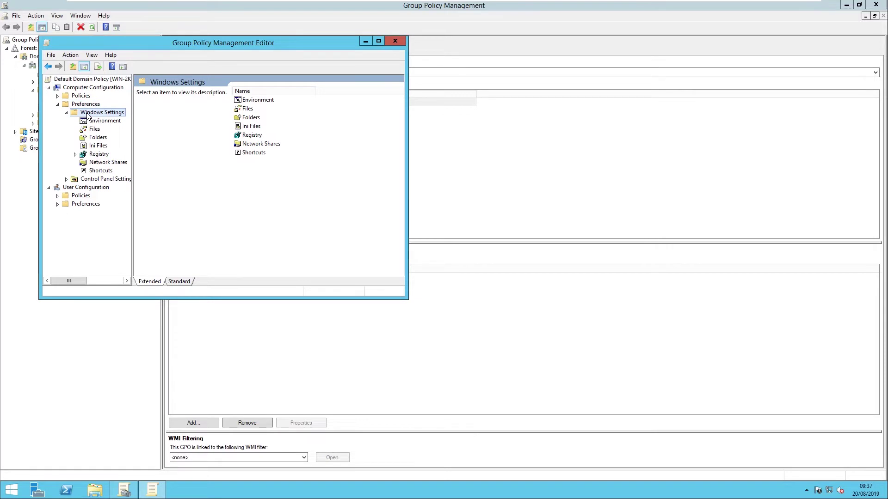
{"action": "left_click", "coordinate": [99, 153]}
{"action": "left_click_drag", "start_coordinate": [406, 198], "coordinate": [693, 203]}
{"action": "left_click_drag", "start_coordinate": [554, 300], "coordinate": [553, 374]}
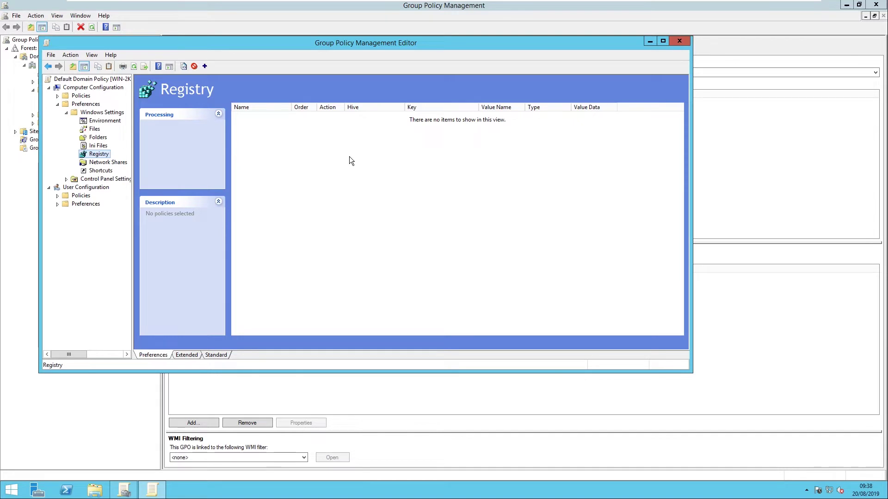
{"action": "right_click", "coordinate": [303, 149]}
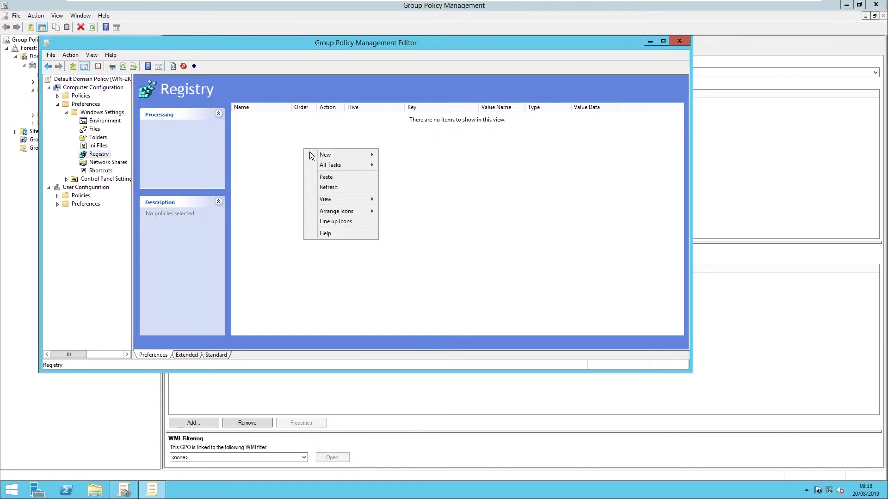
Add a Create registry item: key ...\Services\LanmanServer\Paramters, value SMB1, REG_DWORD, data 0
{"action": "mouse_move", "coordinate": [315, 155]}
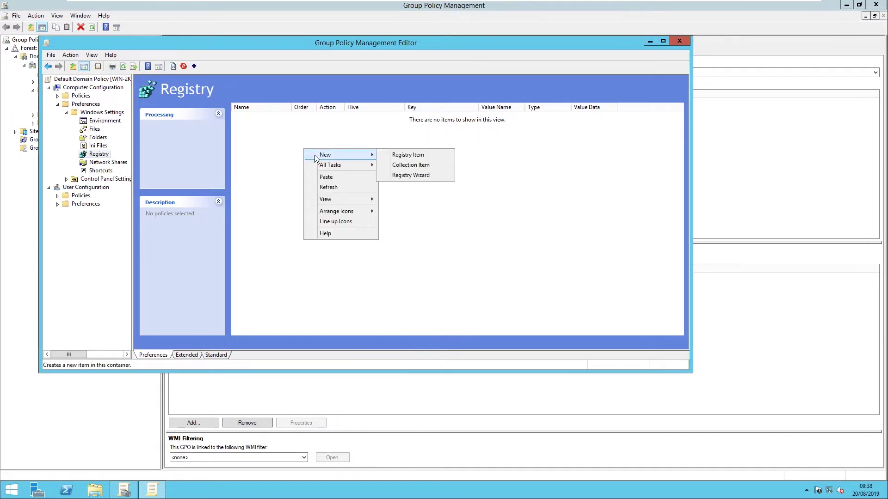
{"action": "left_click", "coordinate": [418, 156]}
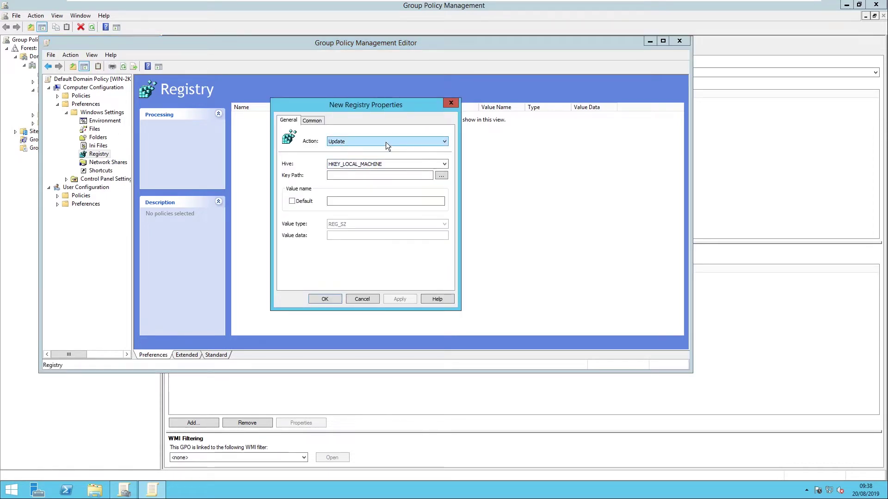
{"action": "left_click", "coordinate": [367, 140]}
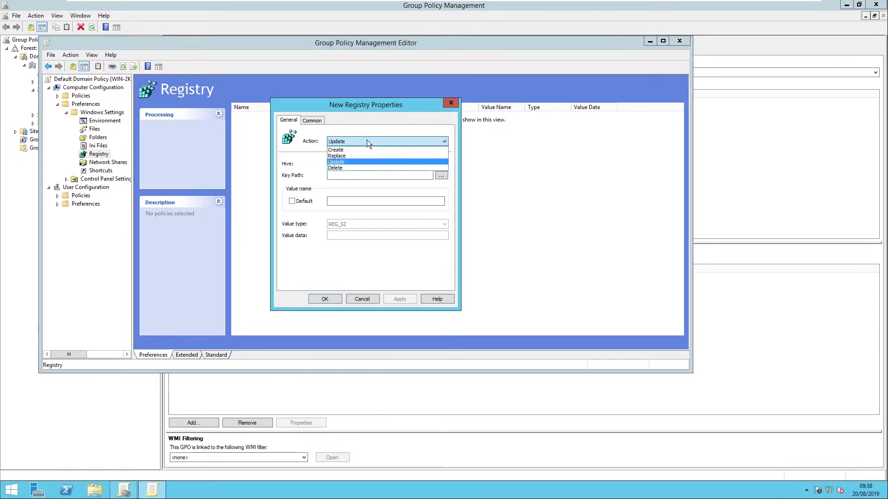
{"action": "left_click", "coordinate": [363, 149]}
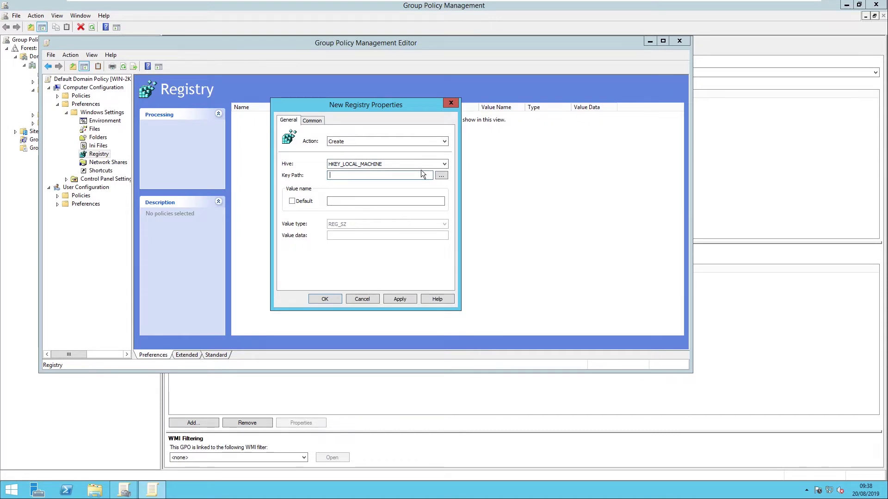
{"action": "type", "text": "SYSTEM\\Current"}
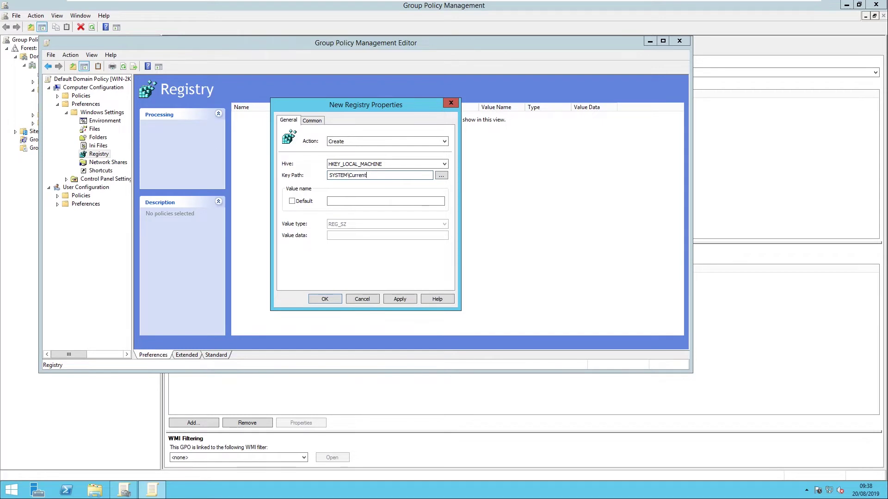
{"action": "type", "text": "ControlSet\\Services\\Lanman"}
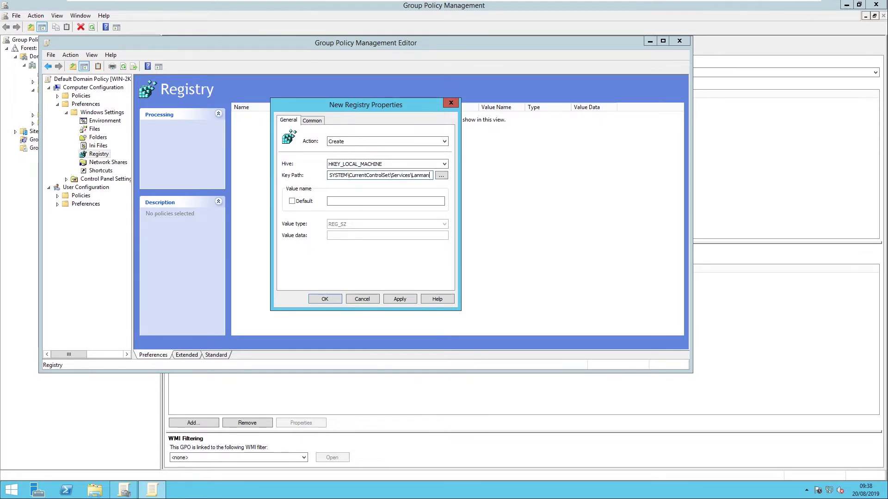
{"action": "type", "text": "Server\\Paramters"}
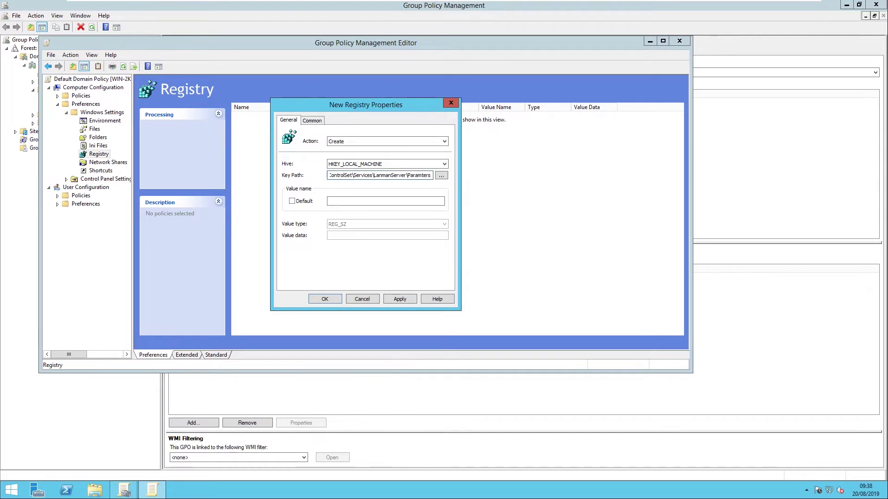
{"action": "left_click", "coordinate": [347, 202]}
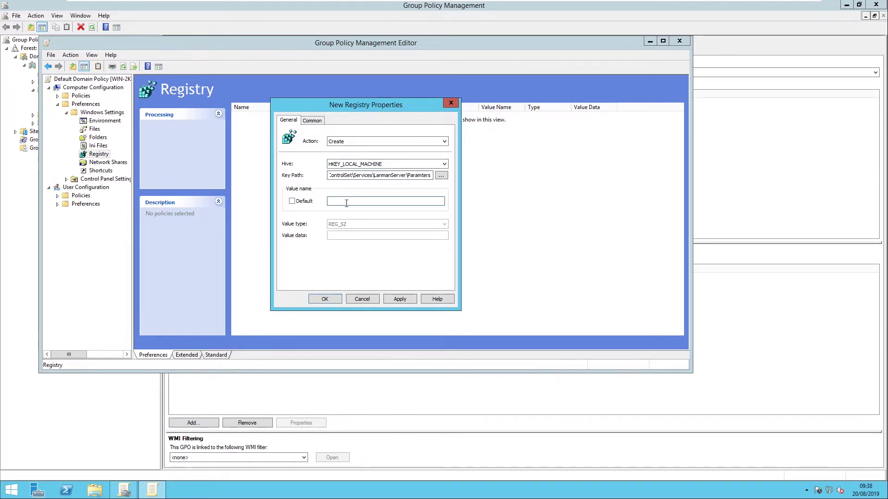
{"action": "type", "text": "SMB1"}
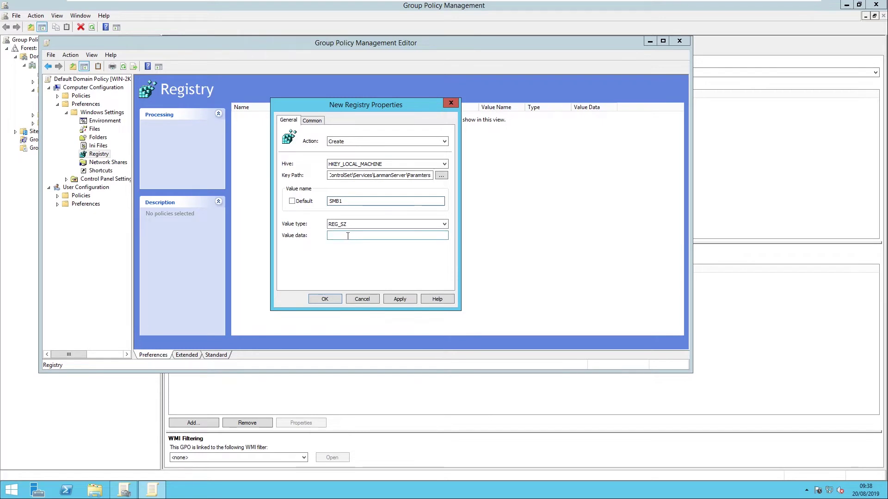
{"action": "left_click", "coordinate": [367, 223]}
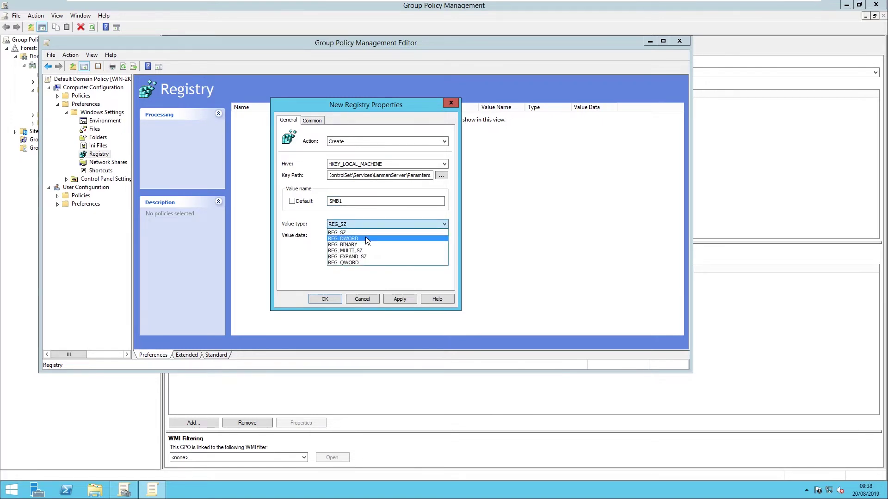
{"action": "left_click", "coordinate": [365, 238]}
{"action": "left_click", "coordinate": [349, 235]}
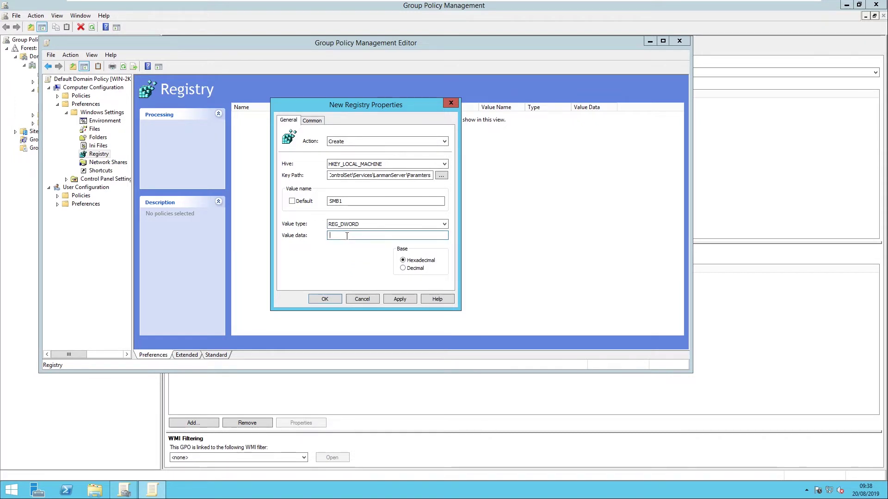
{"action": "left_click", "coordinate": [338, 299]}
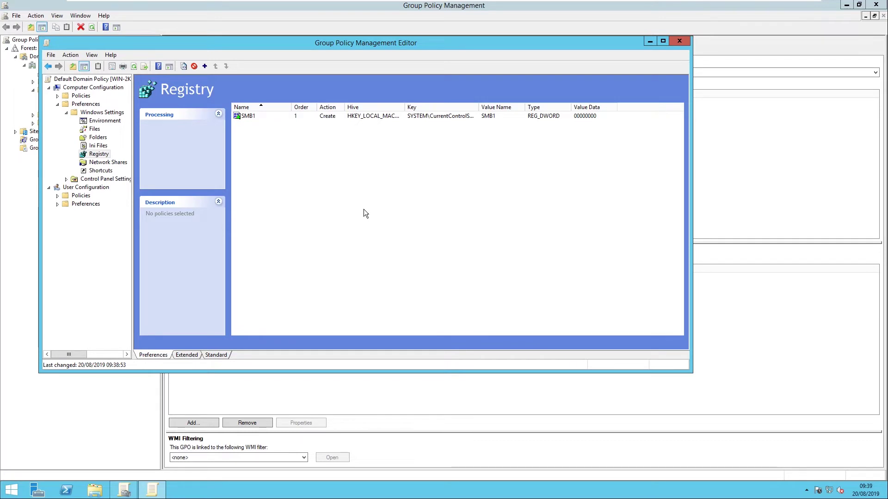
Start a new registry item with key path SYSTEM\CurrentControlSet\Services\mrxsmb10
{"action": "right_click", "coordinate": [306, 152]}
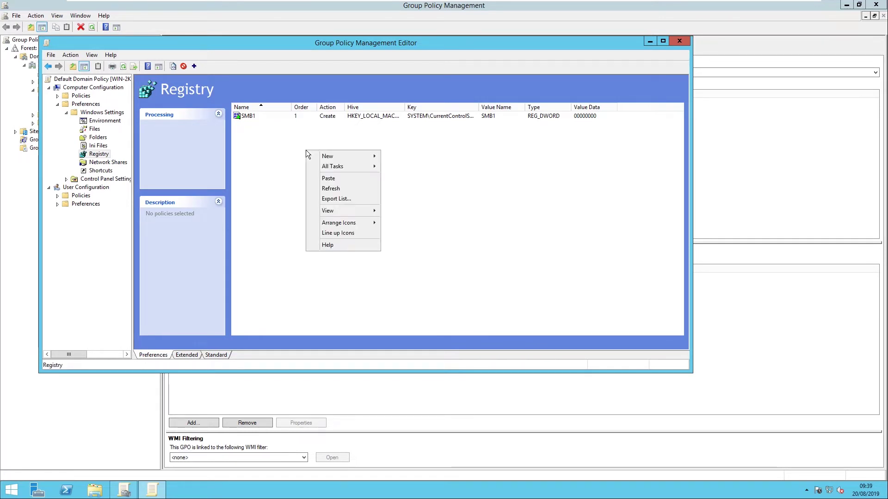
{"action": "mouse_move", "coordinate": [327, 160]}
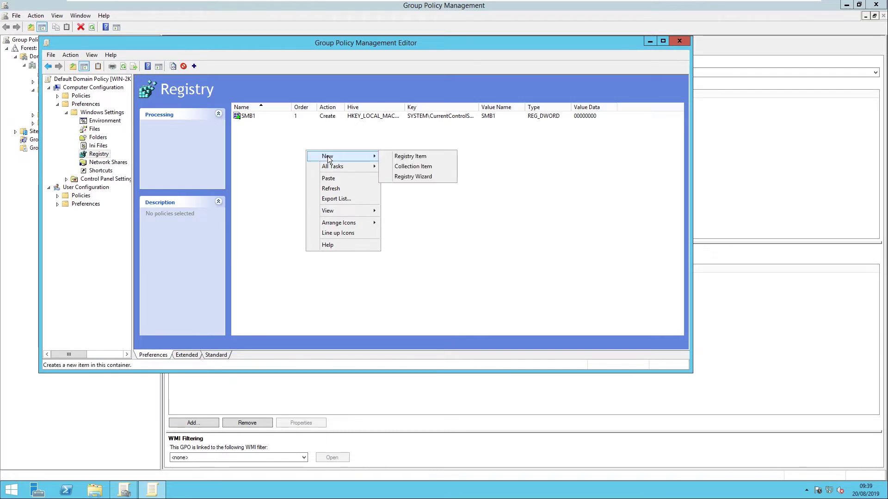
{"action": "left_click", "coordinate": [396, 156]}
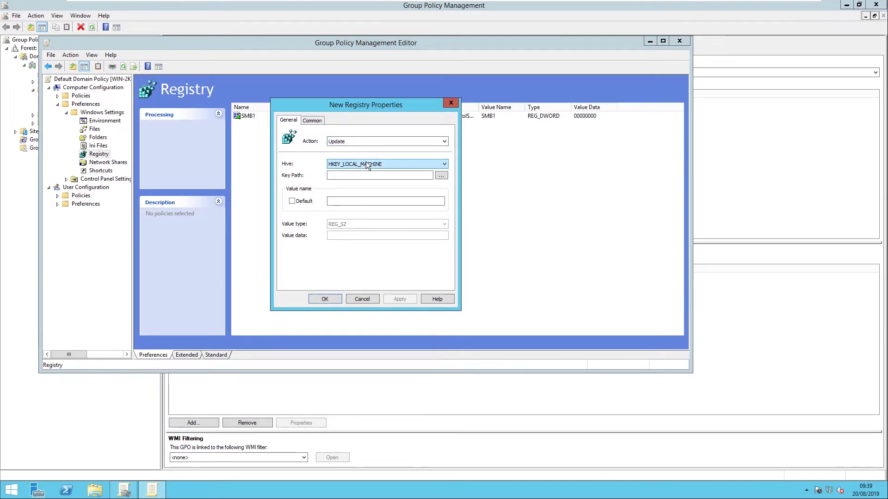
{"action": "left_click", "coordinate": [370, 174]}
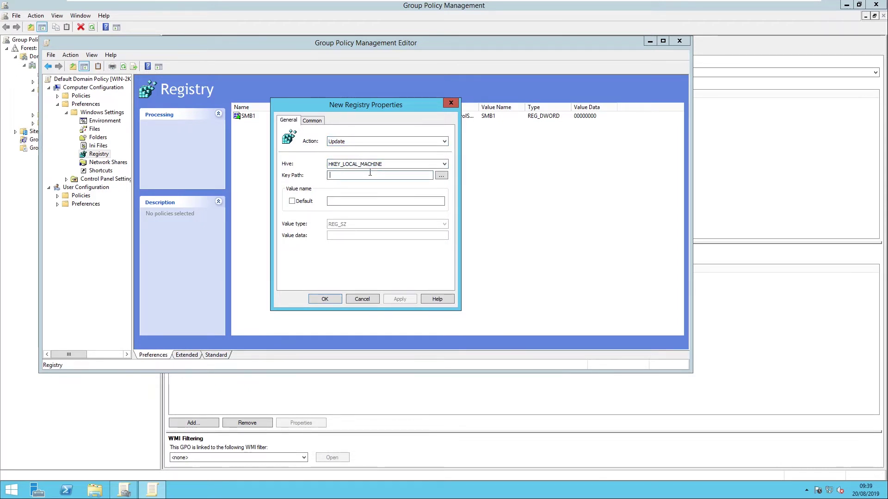
{"action": "type", "text": "SYSTE"}
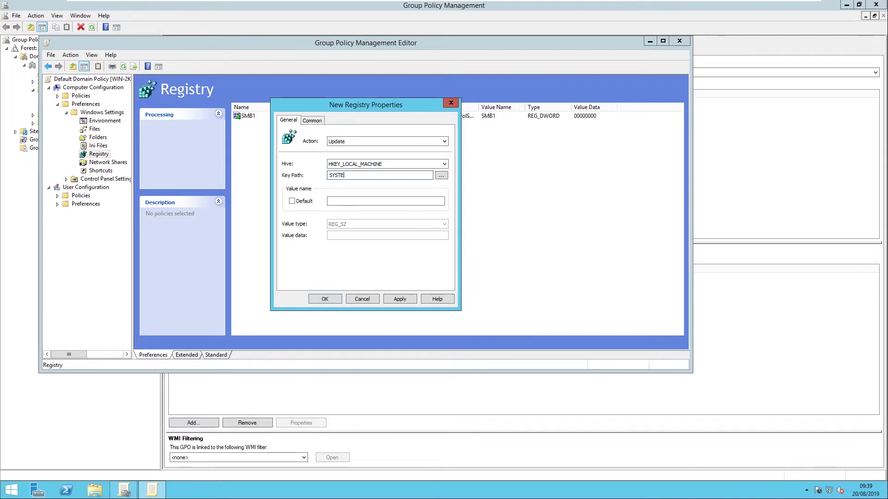
{"action": "type", "text": "M\\CurrentControlSet"}
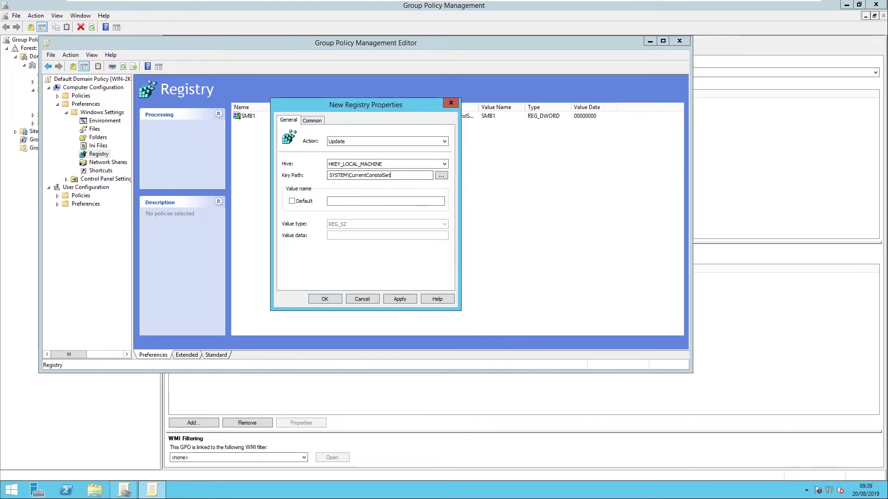
{"action": "key", "text": "Delete"}
{"action": "key", "text": "Delete"}
{"action": "key", "text": "Delete"}
{"action": "key", "text": "Delete"}
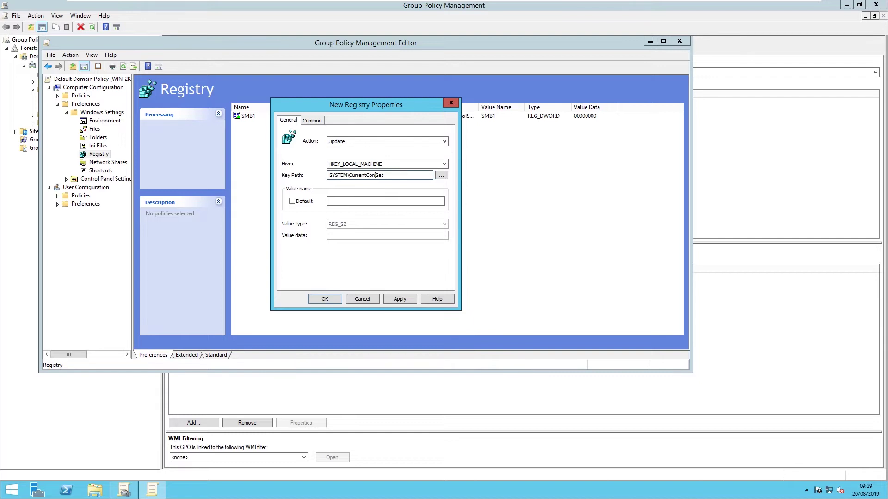
{"action": "type", "text": "trolSet\\Services\\mrxsmb10"}
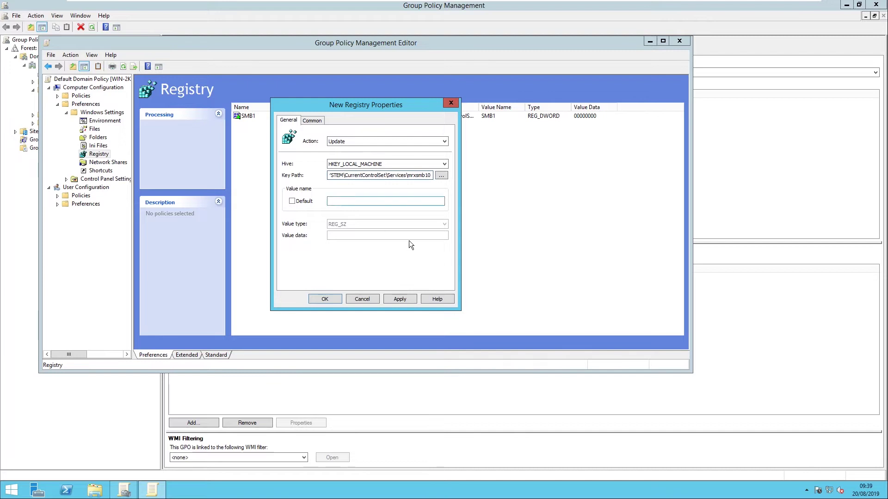
Set the item's value name to Start, type REG_DWORD, data 4, and save it
{"action": "left_click", "coordinate": [401, 202]}
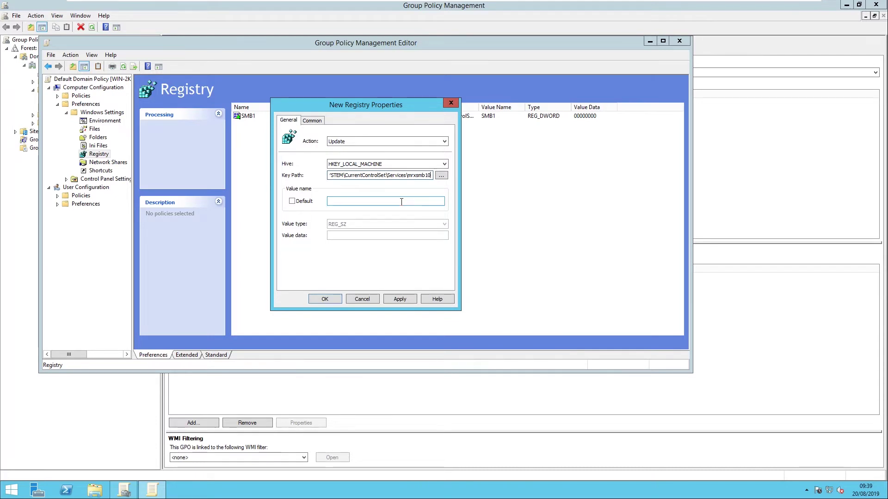
{"action": "left_click", "coordinate": [401, 201]}
{"action": "type", "text": "Start"}
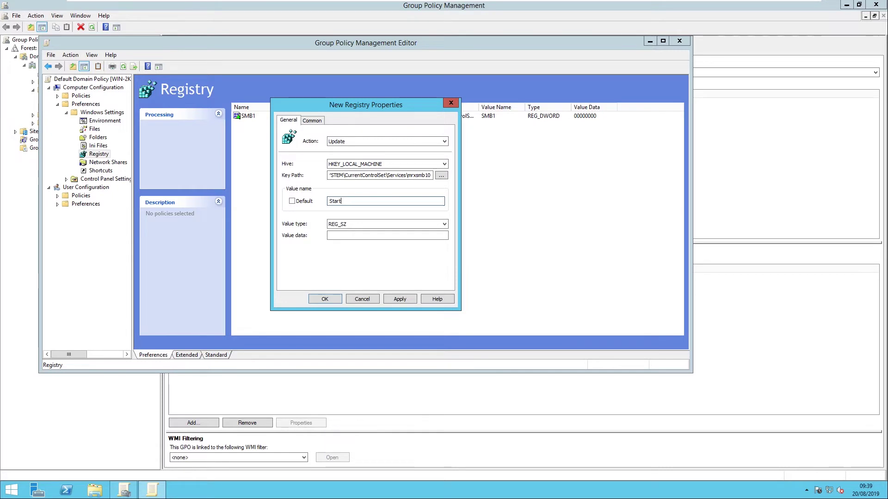
{"action": "left_click", "coordinate": [365, 223]}
{"action": "left_click", "coordinate": [360, 238]}
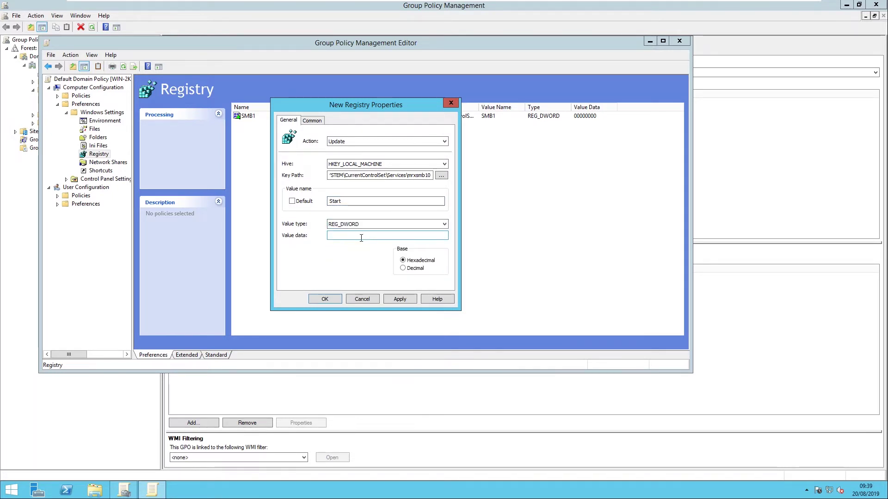
{"action": "left_click", "coordinate": [359, 235]}
{"action": "type", "text": "4"}
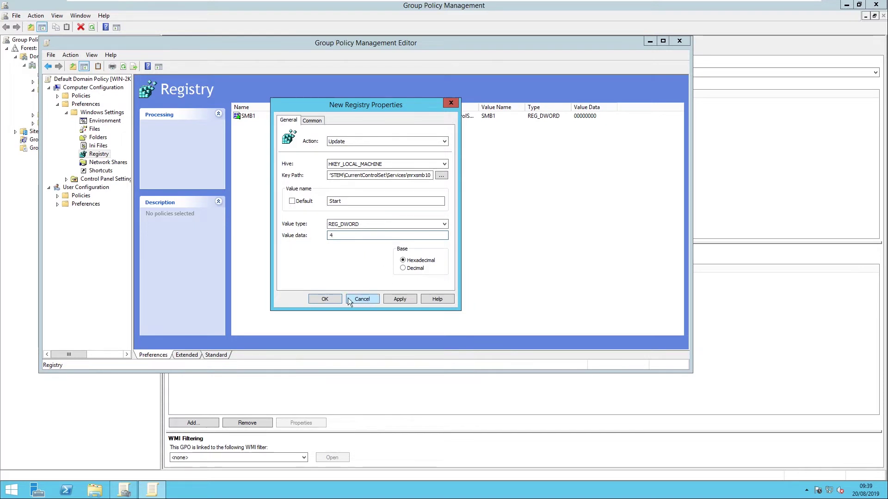
{"action": "left_click", "coordinate": [326, 298]}
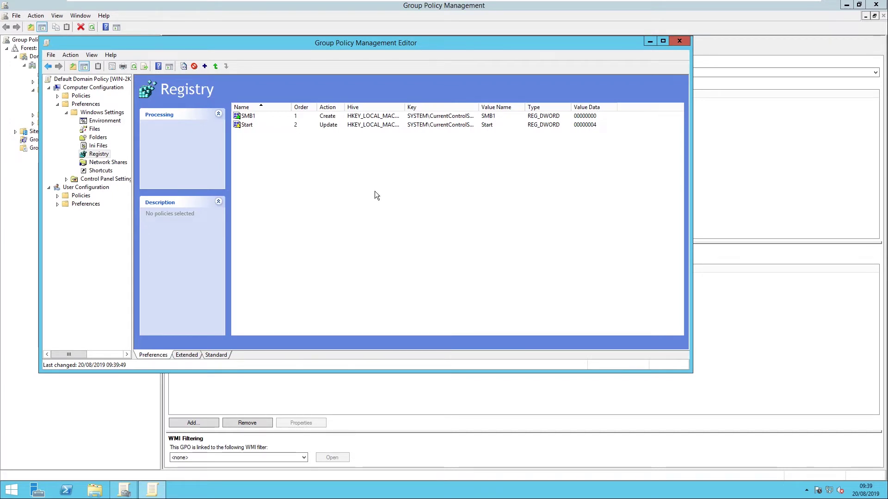
{"action": "left_click", "coordinate": [247, 126]}
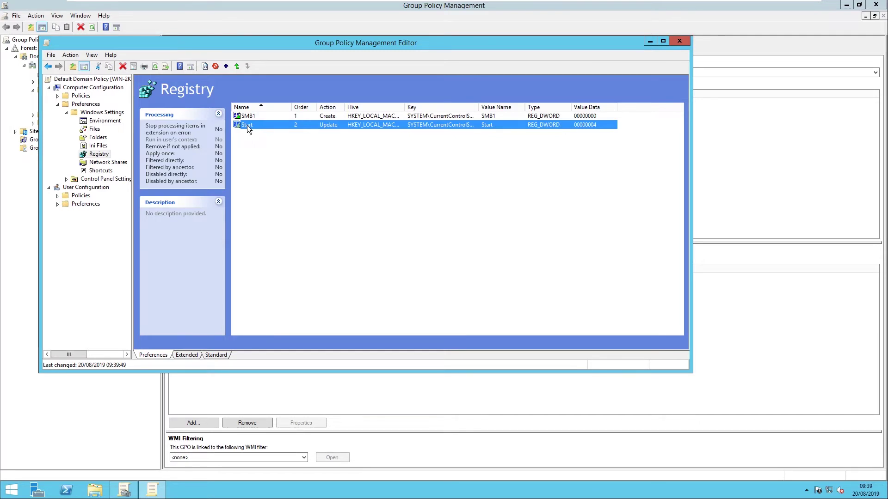
Start a new Replace registry item with key path SYSTEM\CurrentControlSet\Services\LanmanWorkstation
{"action": "right_click", "coordinate": [312, 160]}
{"action": "mouse_move", "coordinate": [331, 165]}
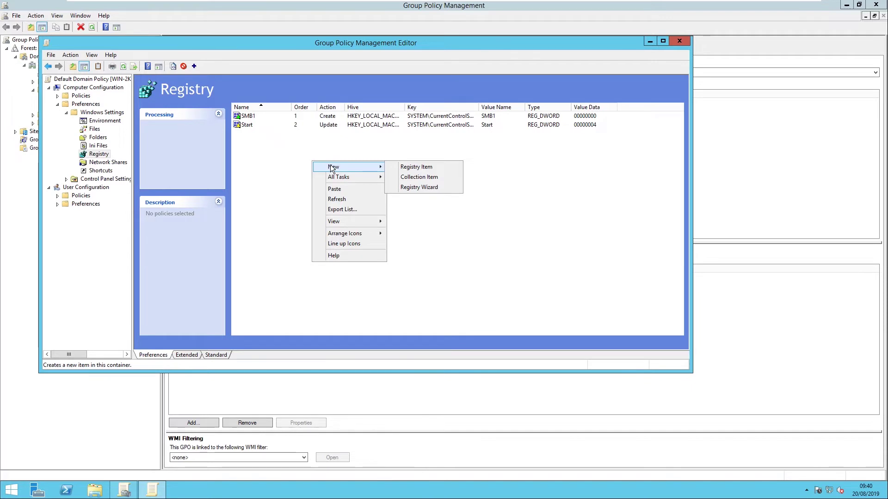
{"action": "left_click", "coordinate": [407, 167]}
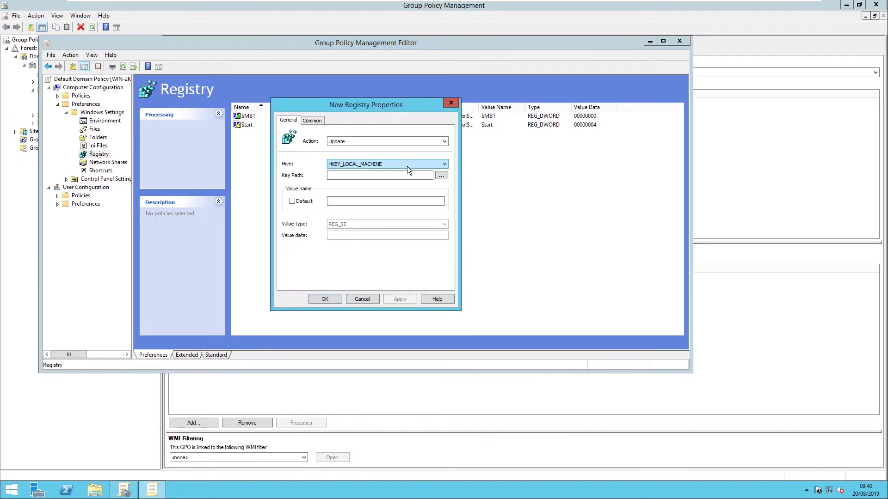
{"action": "left_click", "coordinate": [395, 141]}
{"action": "left_click", "coordinate": [354, 155]}
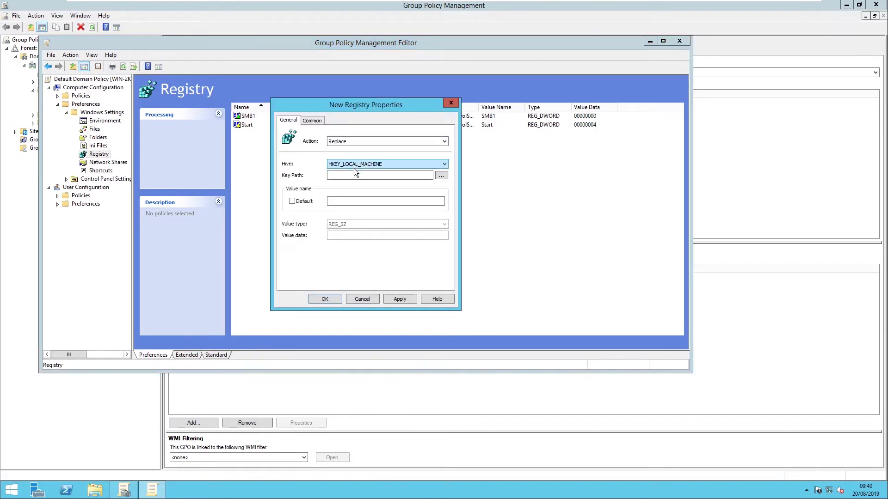
{"action": "left_click", "coordinate": [356, 174]}
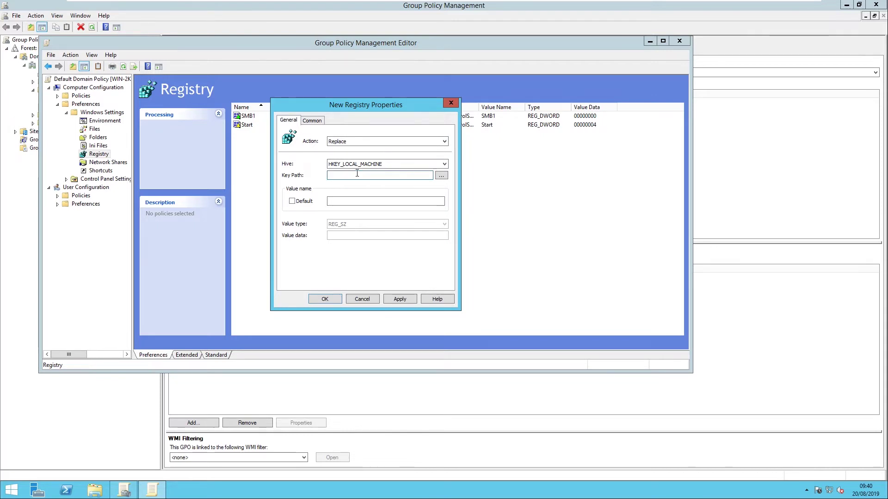
{"action": "type", "text": "SYSTEM\\CurrentContro"}
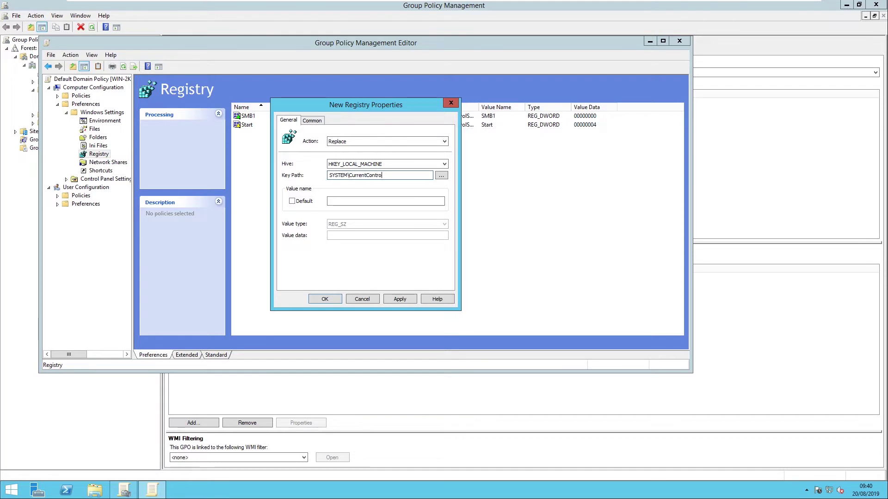
{"action": "type", "text": "lSet\\Services\\Lan"}
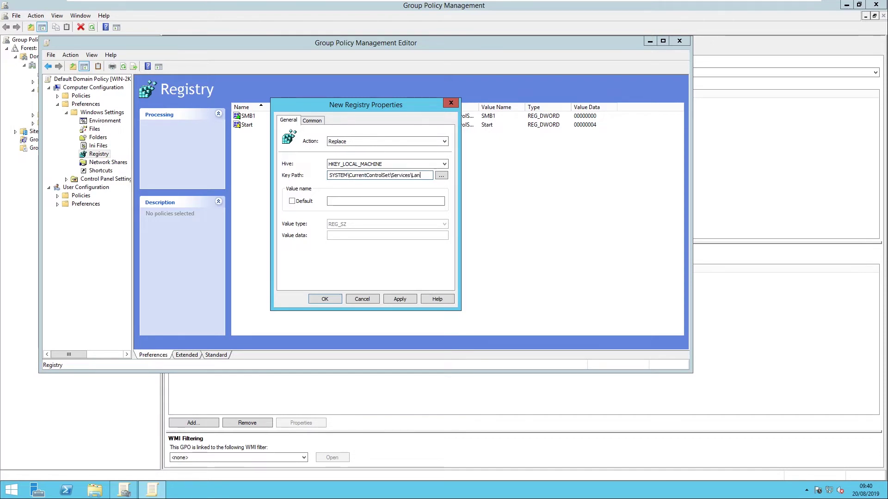
{"action": "type", "text": "manWorkstation"}
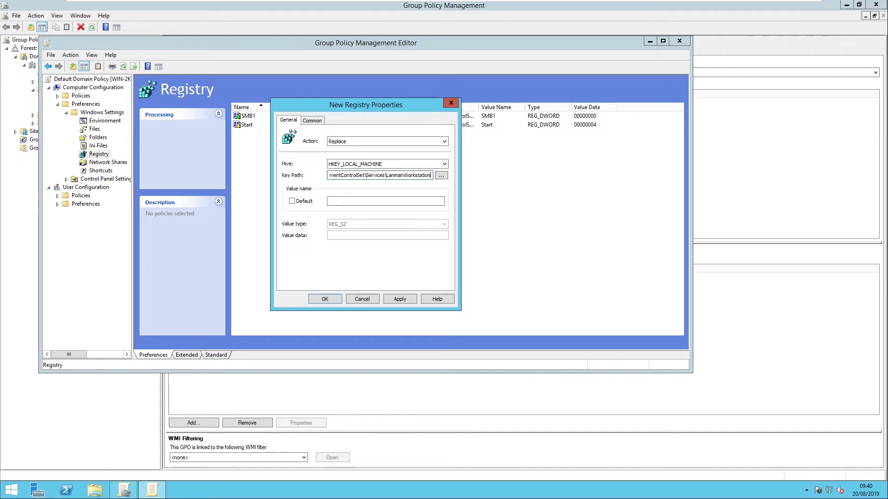
Set value DependOnService as REG_MULTI_SZ with data Browser, MRxSmb20, NSI, and save
{"action": "left_click", "coordinate": [346, 200]}
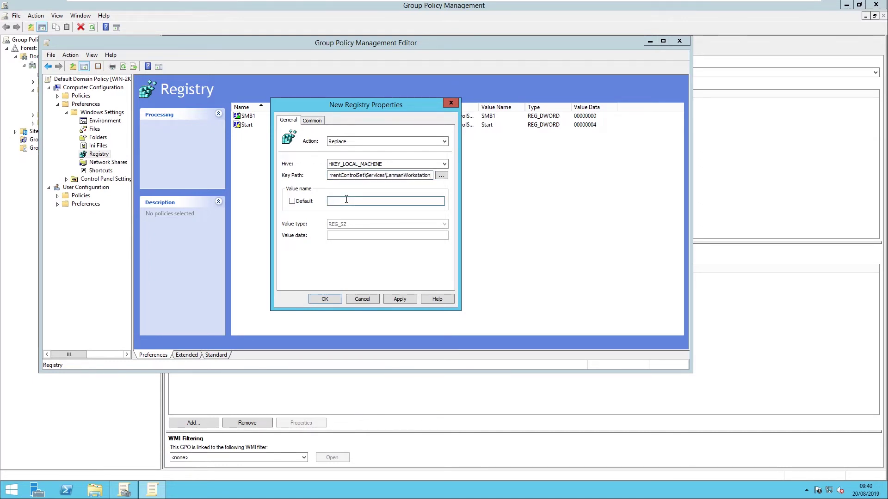
{"action": "type", "text": "De"}
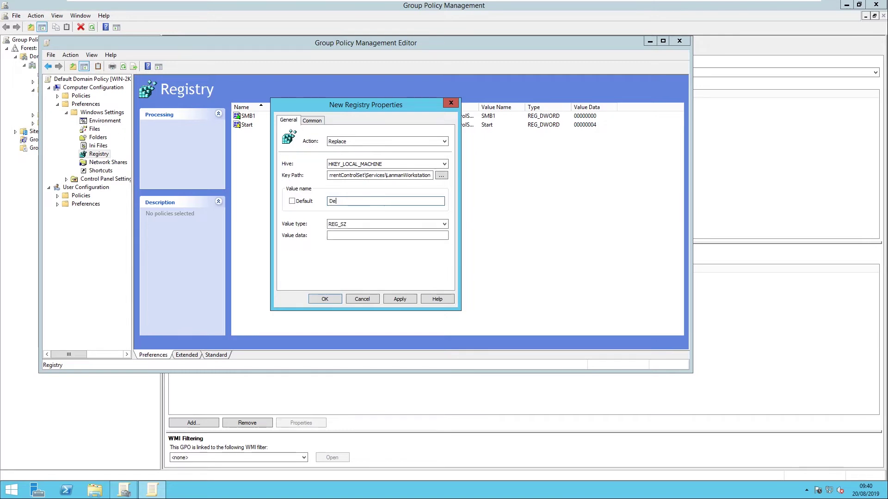
{"action": "type", "text": "pendOnService"}
{"action": "left_click", "coordinate": [342, 225]}
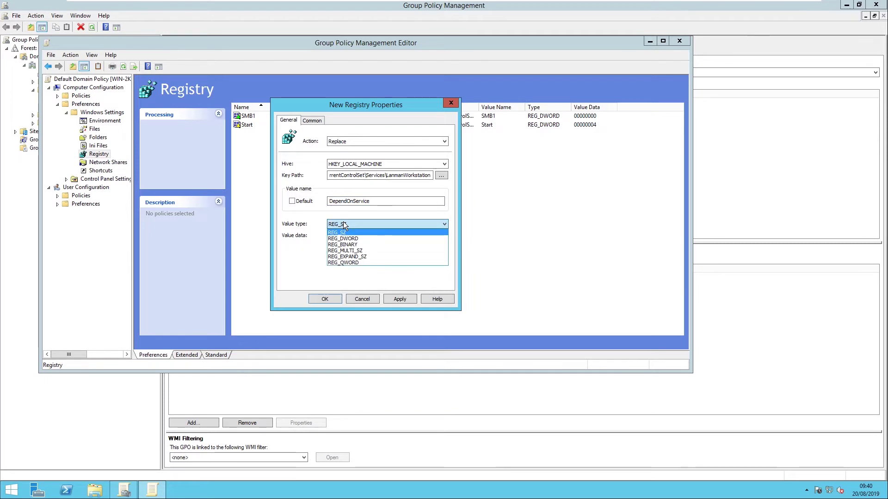
{"action": "left_click", "coordinate": [376, 252]}
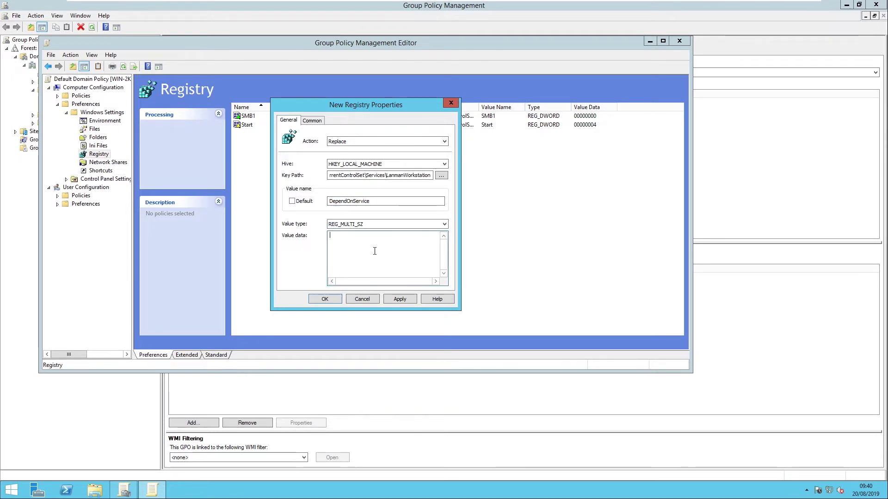
{"action": "left_click", "coordinate": [375, 251]}
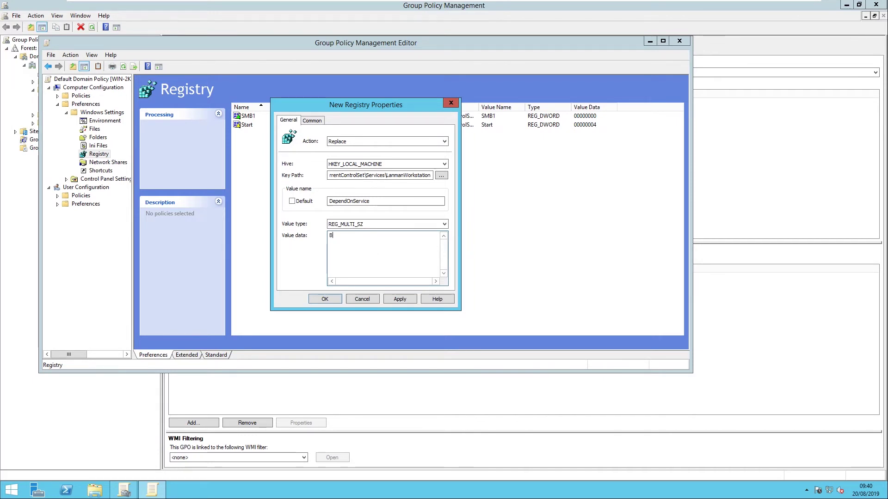
{"action": "type", "text": "Browser "}
{"action": "type", "text": "MRx"}
{"action": "type", "text": "Smb20"}
{"action": "key", "text": "Return"}
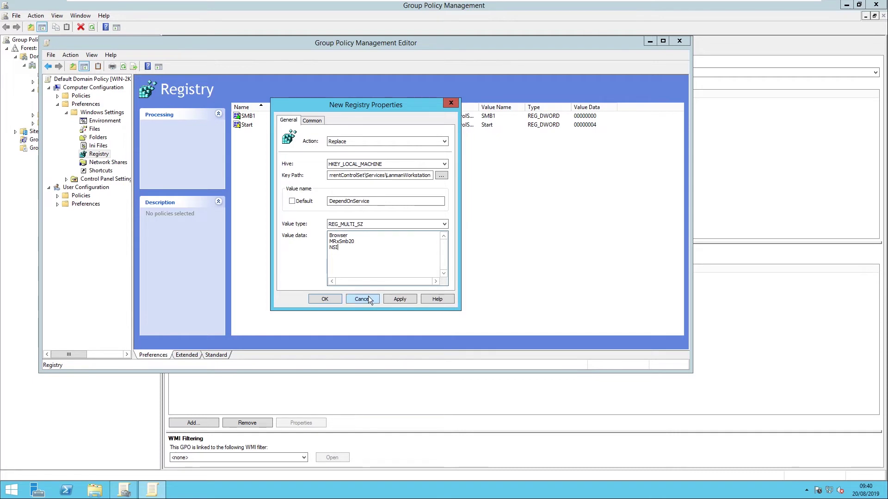
{"action": "left_click", "coordinate": [324, 298]}
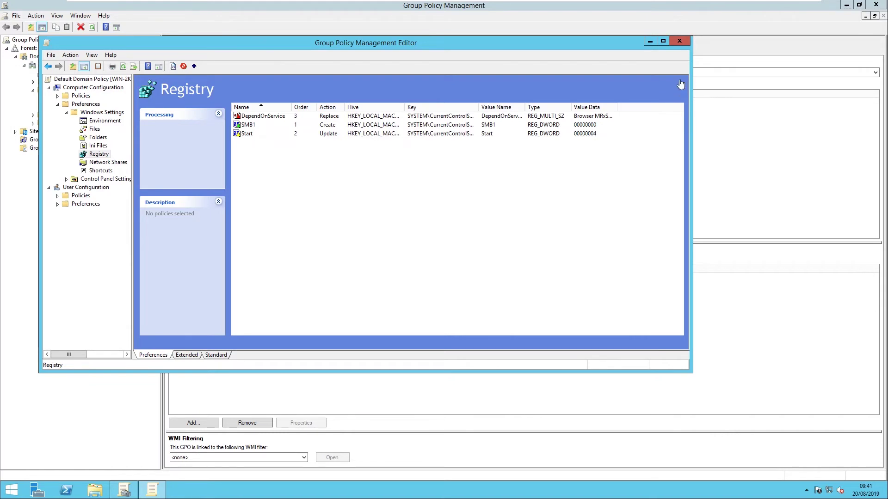
Close the Group Policy Management Editor window
{"action": "left_click", "coordinate": [678, 41]}
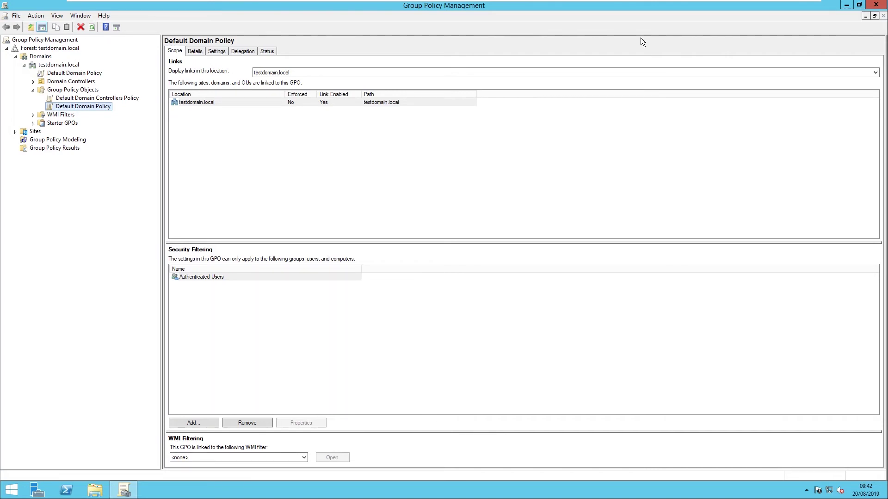
Edit the Default Domain Policy and navigate to Security Settings > Local Policies > Security Options
{"action": "right_click", "coordinate": [87, 111]}
{"action": "left_click", "coordinate": [96, 113]}
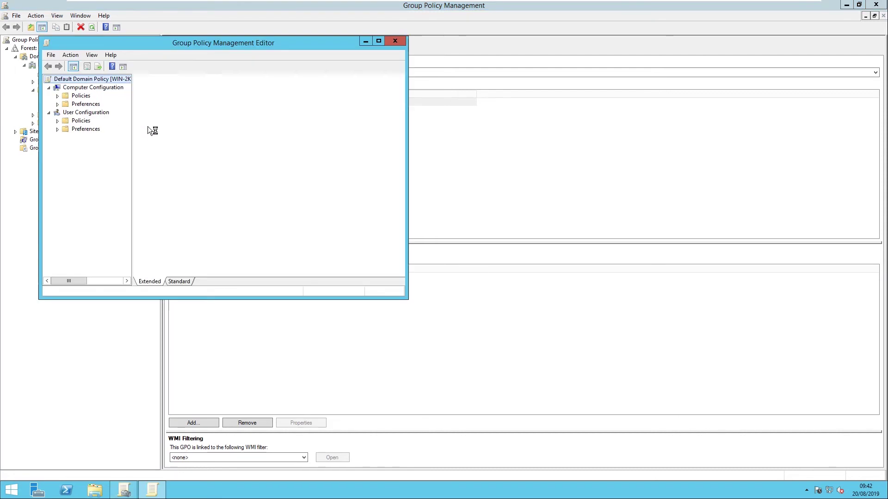
{"action": "left_click", "coordinate": [87, 96]}
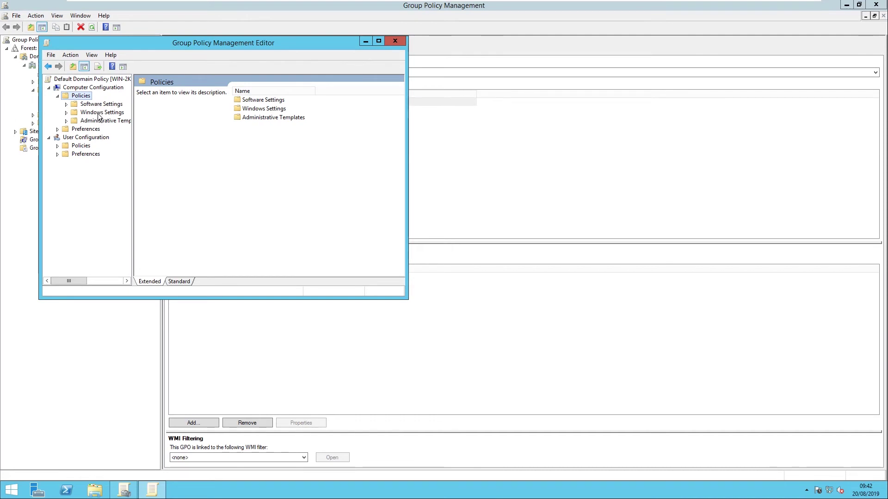
{"action": "left_click", "coordinate": [98, 113]}
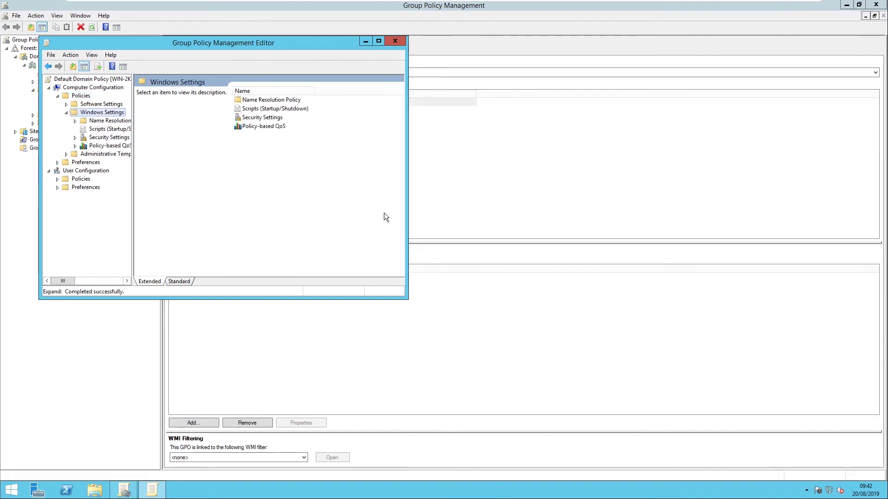
{"action": "double_click", "coordinate": [269, 118]}
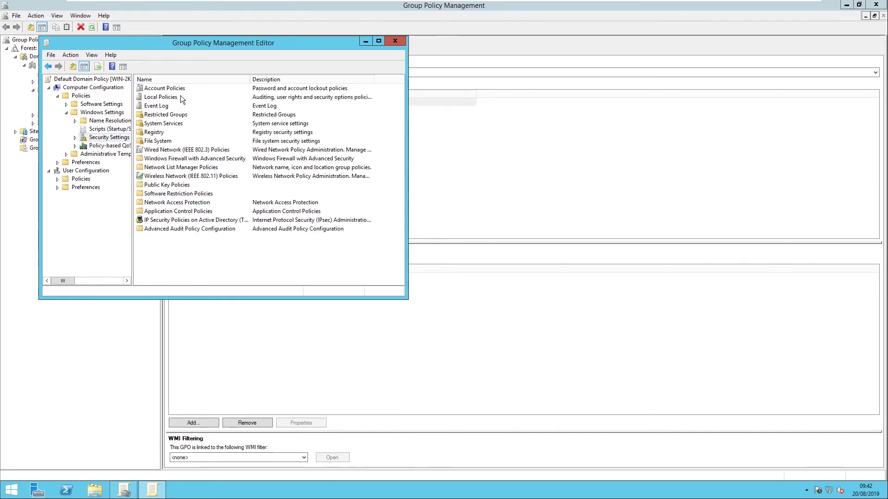
{"action": "double_click", "coordinate": [180, 96]}
{"action": "double_click", "coordinate": [176, 104]}
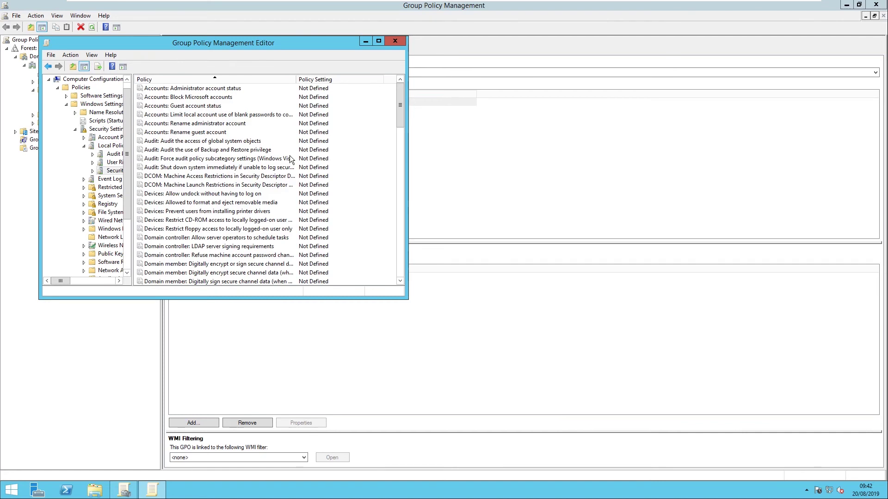
Enlarge the editor window and widen the Policy column to read full policy names
{"action": "left_click_drag", "start_coordinate": [408, 299], "coordinate": [765, 410]}
{"action": "left_click_drag", "start_coordinate": [292, 82], "coordinate": [467, 116]}
{"action": "scroll", "coordinate": [446, 187], "scroll_direction": "down", "scroll_amount": 2}
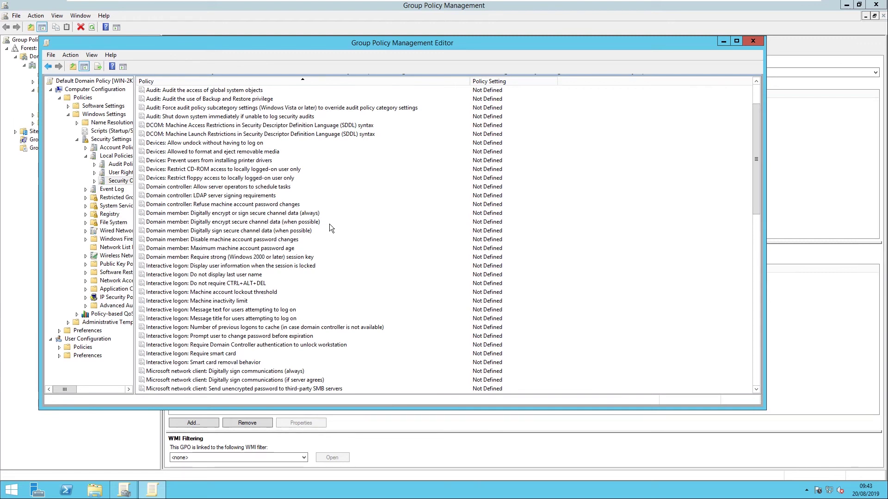
Define 'Microsoft network client: Digitally sign communications (always)' as Enabled and confirm the warning
{"action": "left_click", "coordinate": [270, 222]}
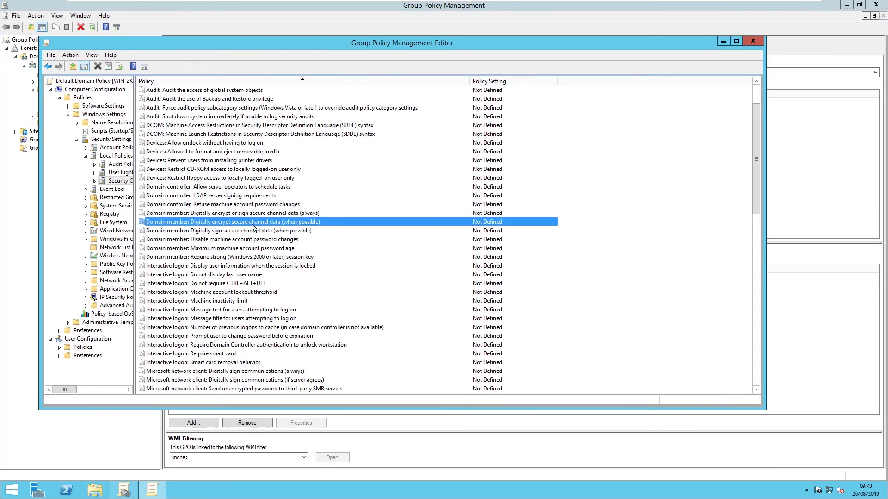
{"action": "scroll", "coordinate": [239, 248], "scroll_direction": "down", "scroll_amount": 2}
{"action": "left_click", "coordinate": [219, 319]}
{"action": "scroll", "coordinate": [219, 324], "scroll_direction": "down", "scroll_amount": 1}
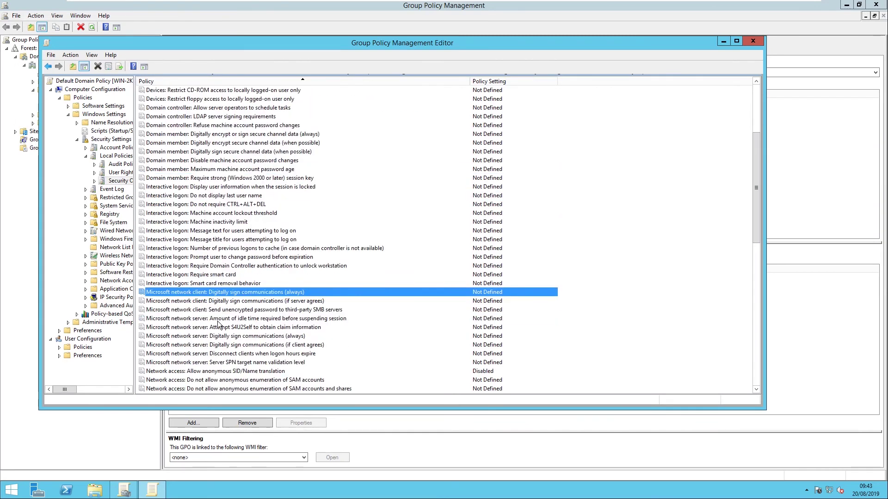
{"action": "scroll", "coordinate": [219, 324], "scroll_direction": "down", "scroll_amount": 2}
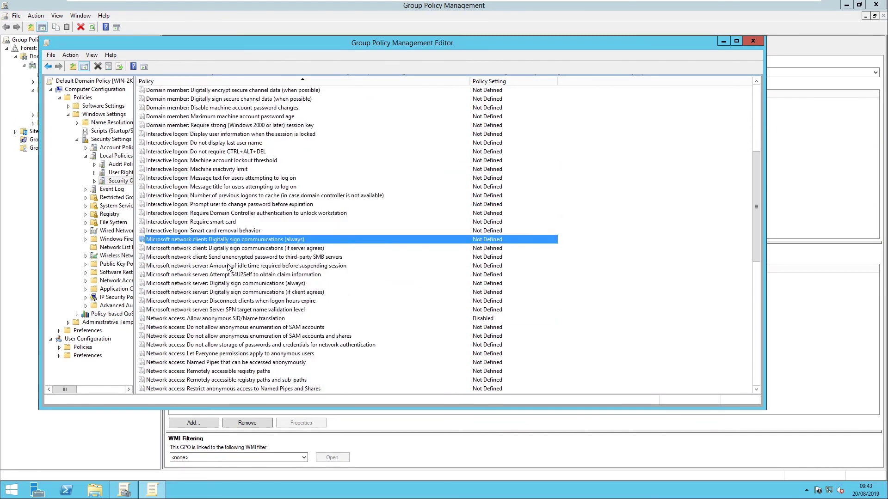
{"action": "double_click", "coordinate": [220, 240]}
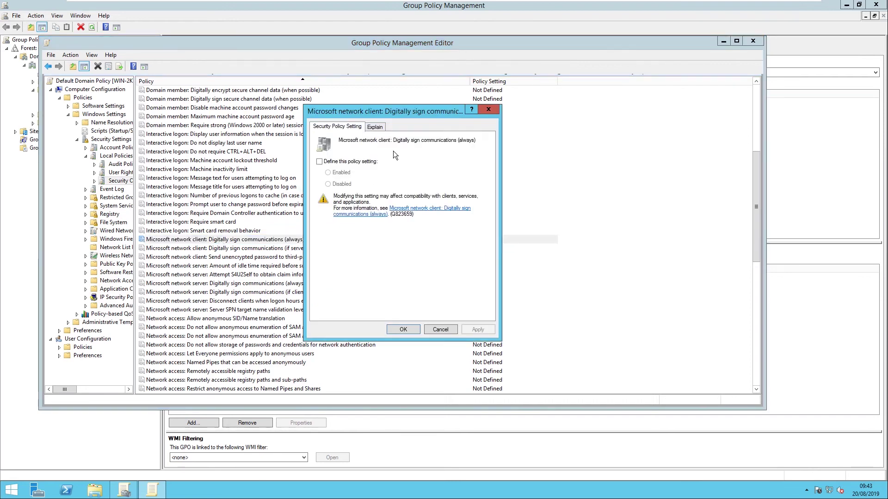
{"action": "left_click", "coordinate": [339, 162]}
{"action": "left_click", "coordinate": [339, 173]}
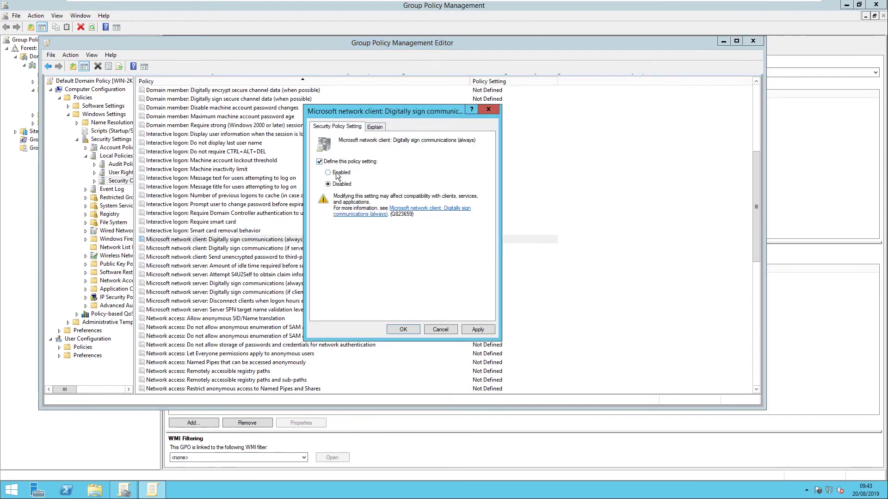
{"action": "left_click", "coordinate": [408, 328]}
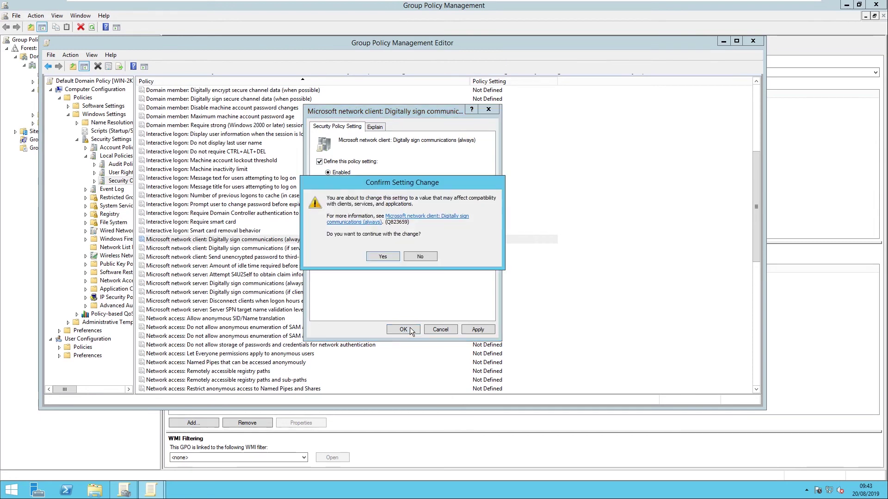
{"action": "left_click", "coordinate": [372, 256]}
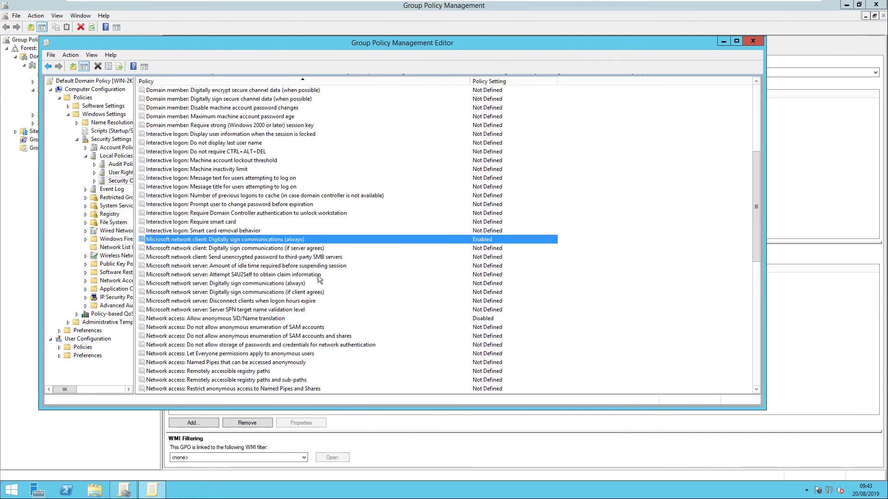
Open 'Microsoft network server: Digitally sign communications (if client agrees)' and cancel without changes
{"action": "left_click", "coordinate": [283, 294]}
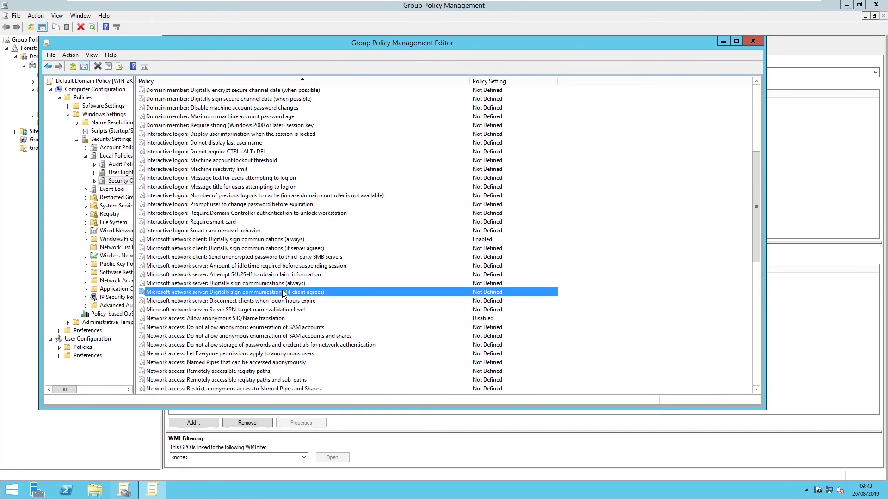
{"action": "double_click", "coordinate": [284, 293]}
{"action": "left_click", "coordinate": [336, 162]}
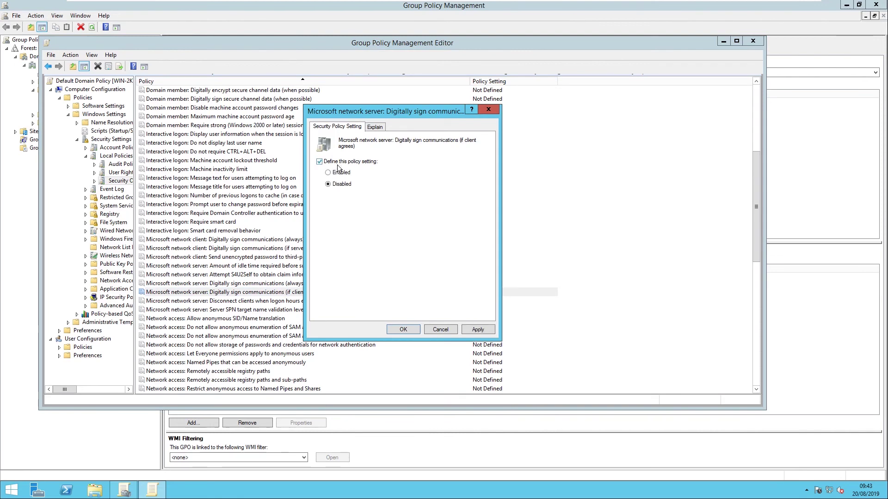
{"action": "left_click", "coordinate": [439, 329]}
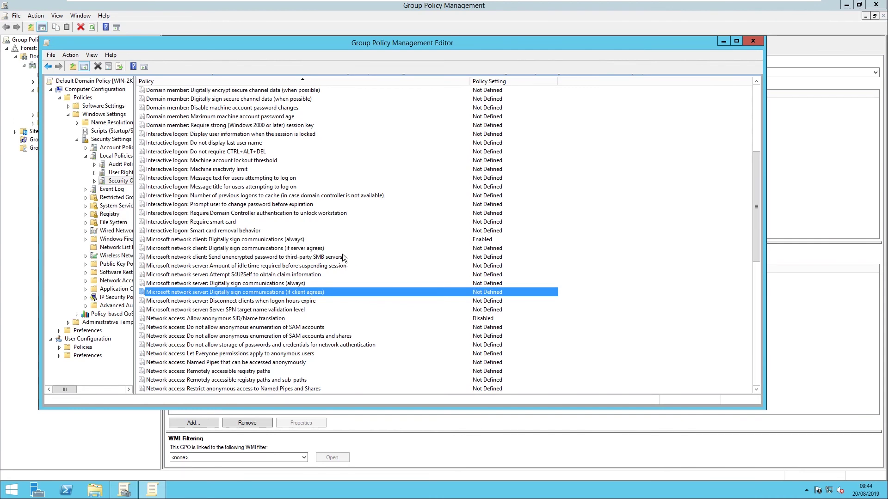
Define 'Microsoft network server: Digitally sign communications (always)' as Enabled and confirm the warning
{"action": "left_click", "coordinate": [237, 241]}
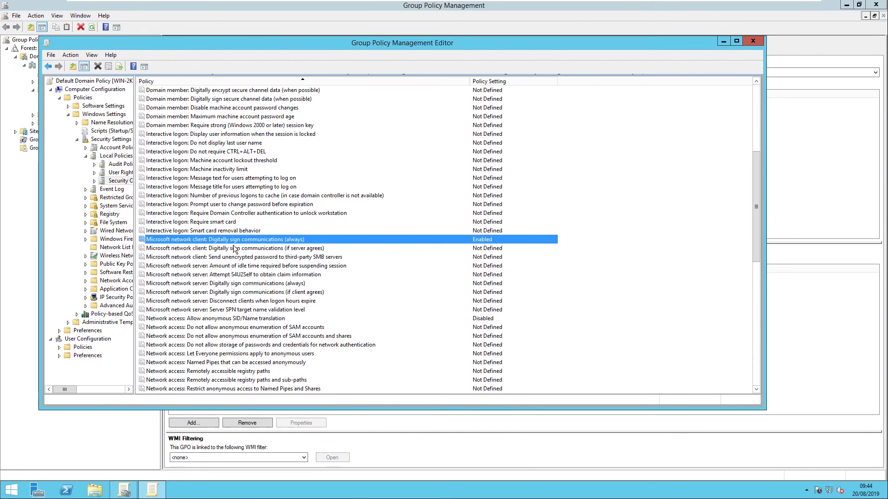
{"action": "left_click", "coordinate": [244, 284]}
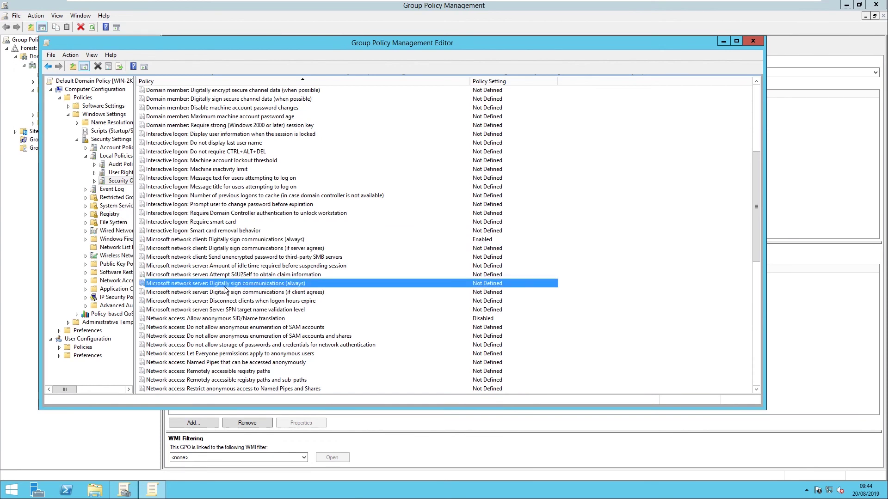
{"action": "double_click", "coordinate": [319, 284]}
{"action": "left_click", "coordinate": [344, 161]}
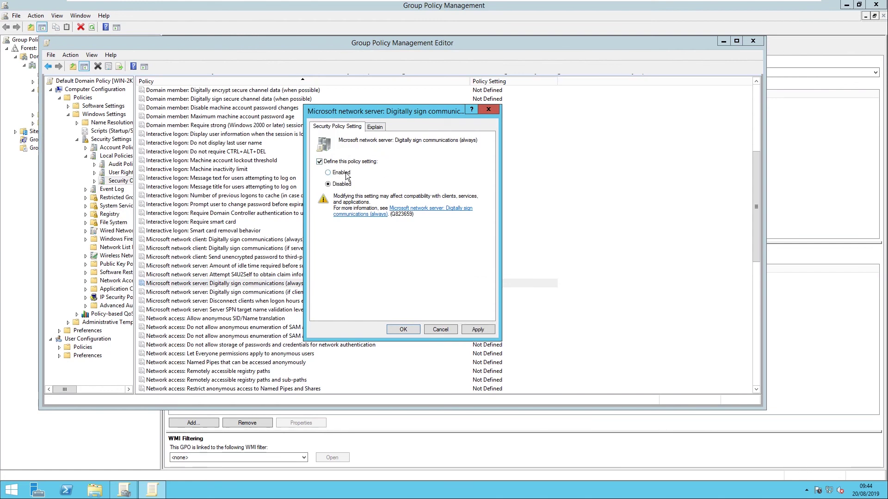
{"action": "left_click", "coordinate": [346, 174]}
{"action": "left_click", "coordinate": [400, 328]}
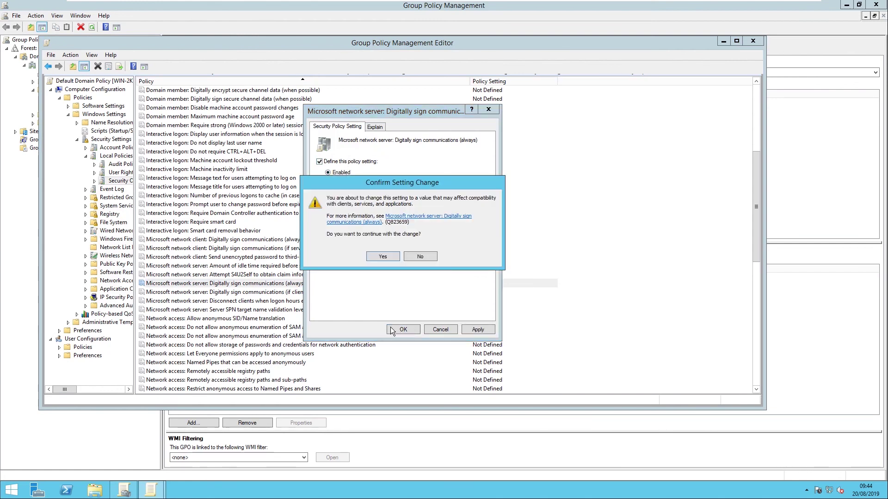
{"action": "left_click", "coordinate": [382, 257]}
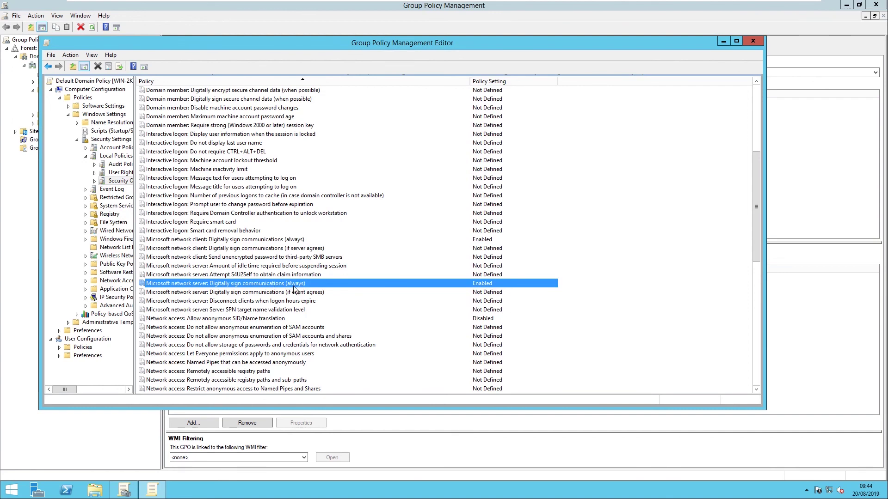
{"action": "left_click", "coordinate": [306, 239]}
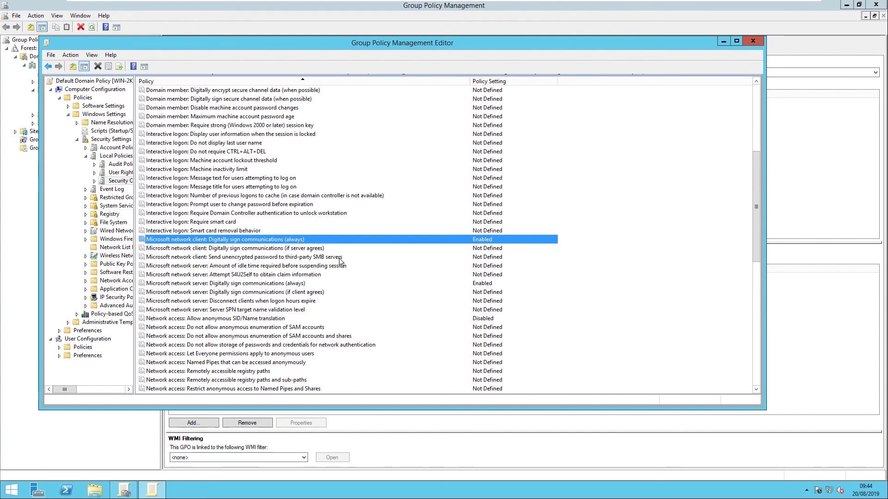
Close the Group Policy Management Editor and the Group Policy Management console
{"action": "left_click", "coordinate": [754, 41]}
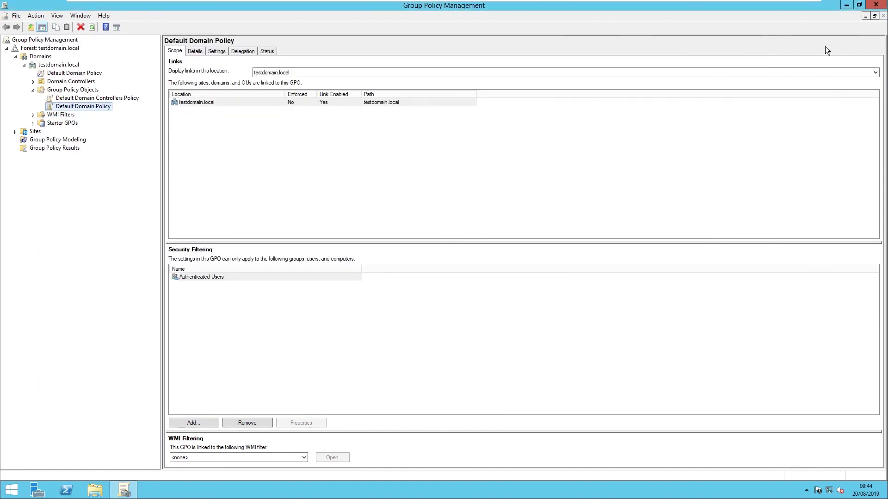
{"action": "left_click", "coordinate": [875, 5]}
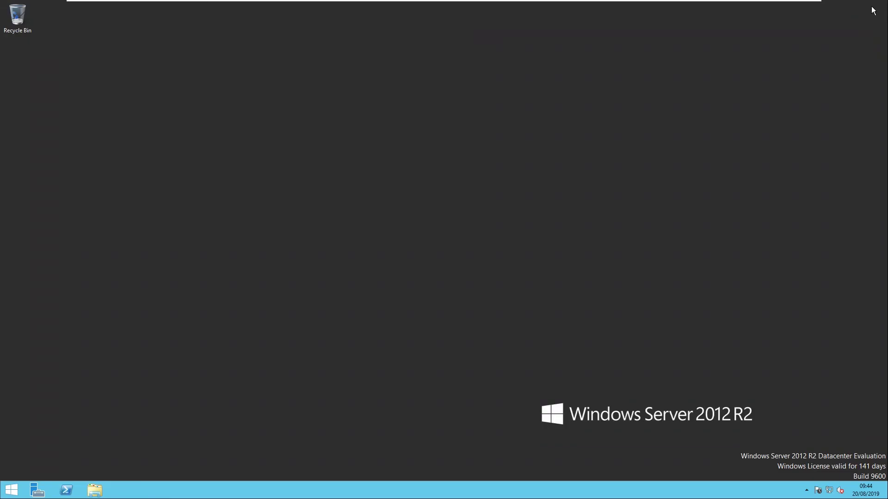